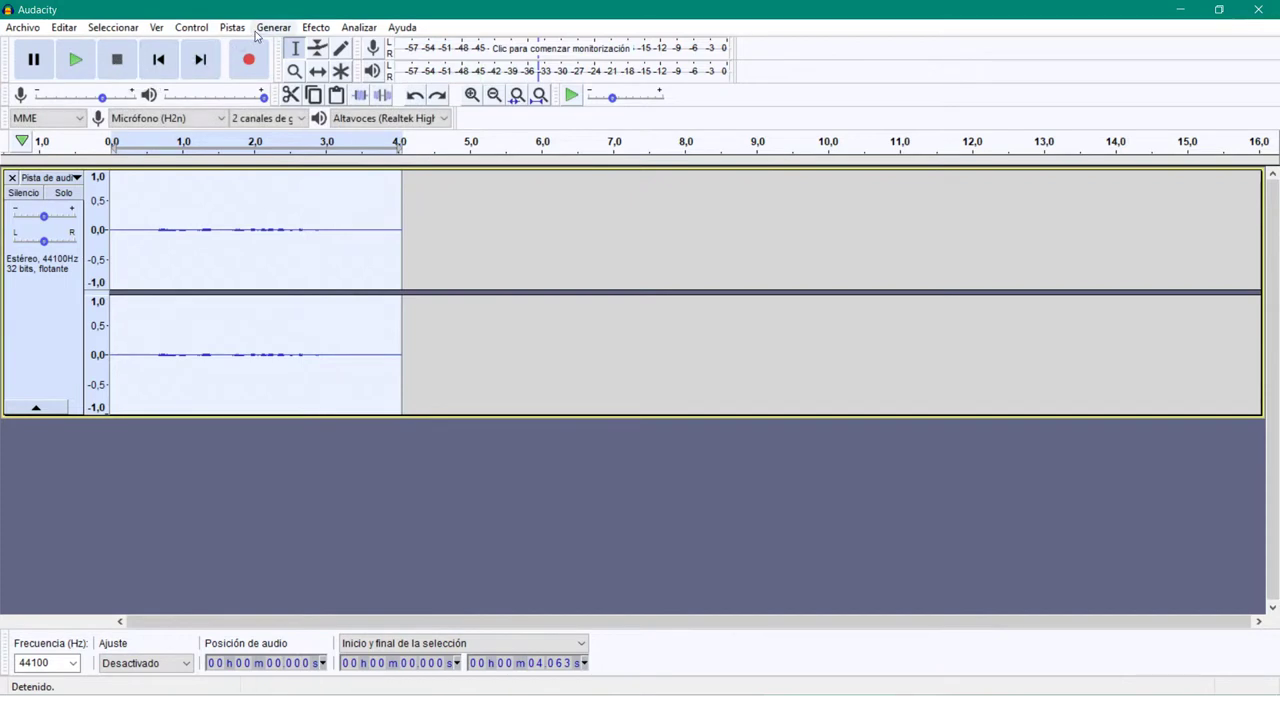
Step: Try the Revertir effect on the entire audio track, listening to the reversed playback before undoing it
{"action": "left_click", "coordinate": [113, 27]}
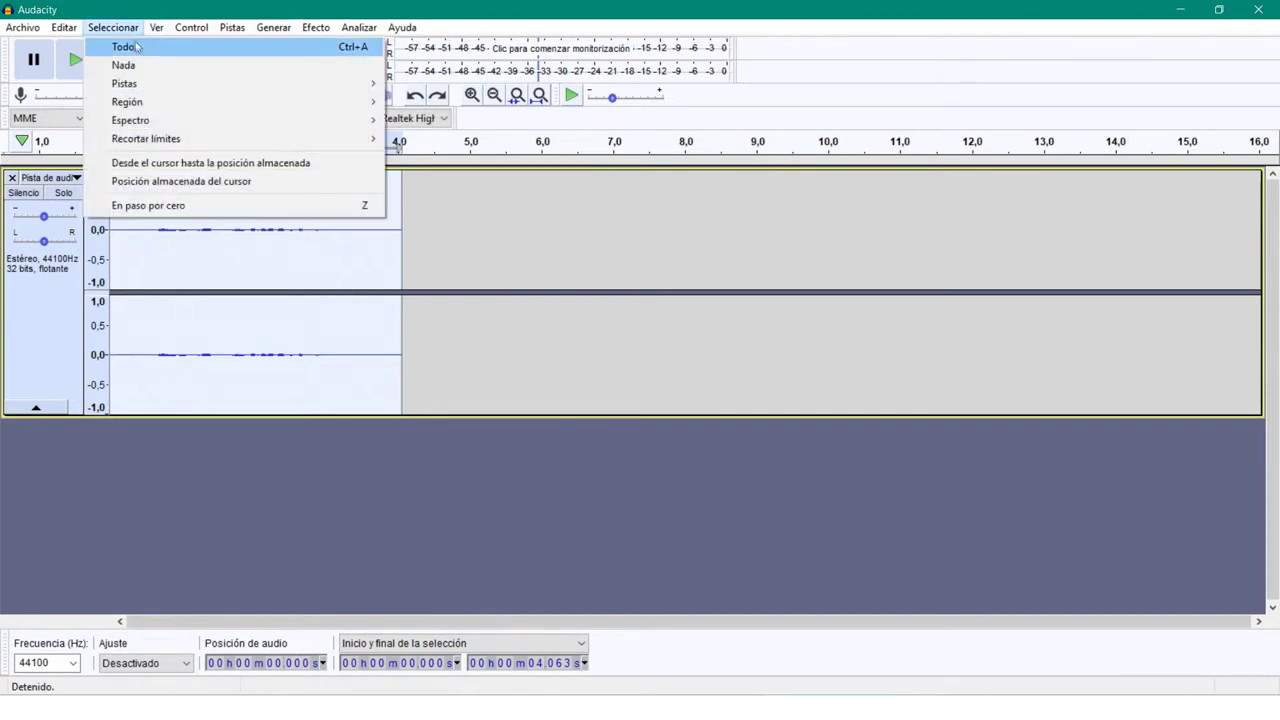
{"action": "left_click", "coordinate": [137, 48]}
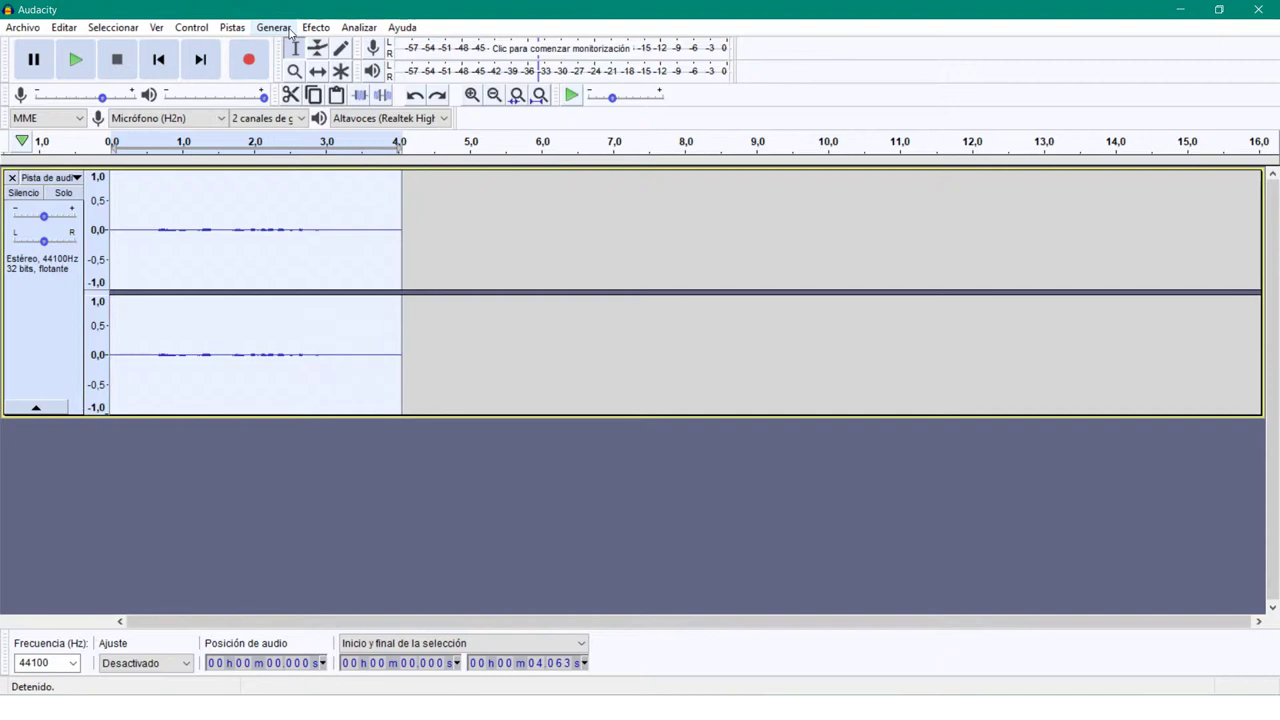
{"action": "left_click", "coordinate": [313, 28]}
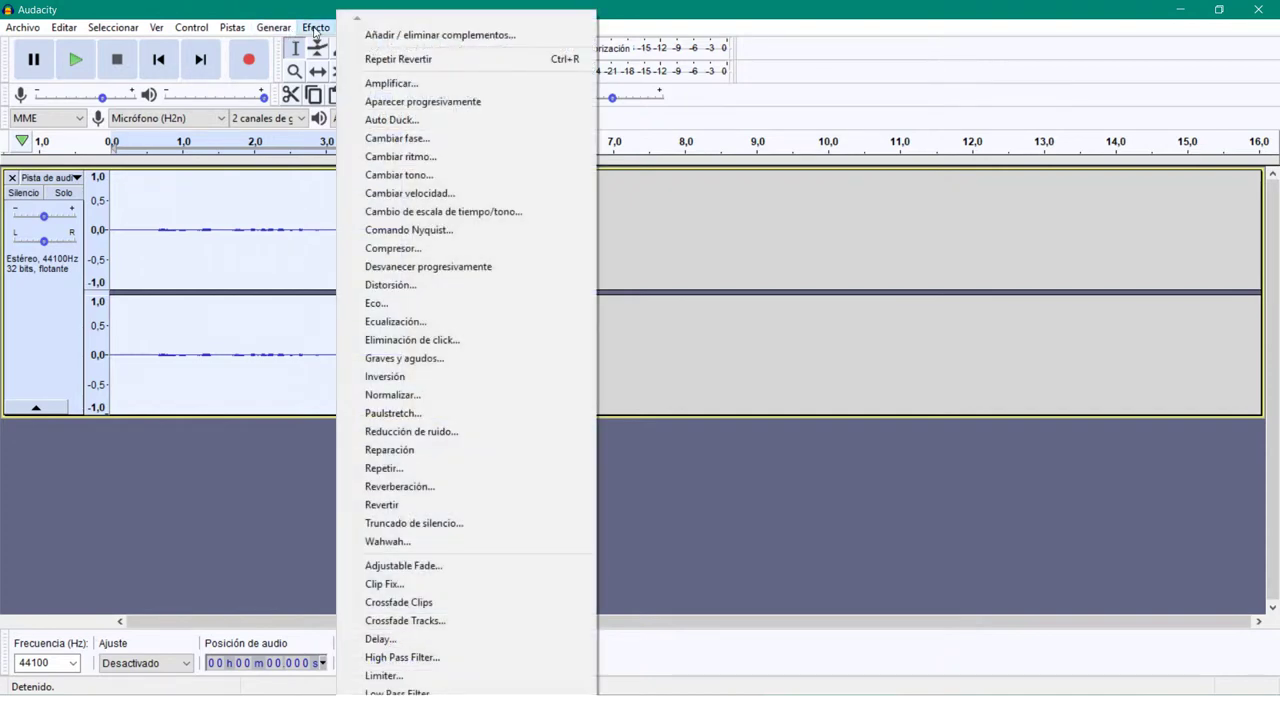
{"action": "left_click", "coordinate": [434, 504]}
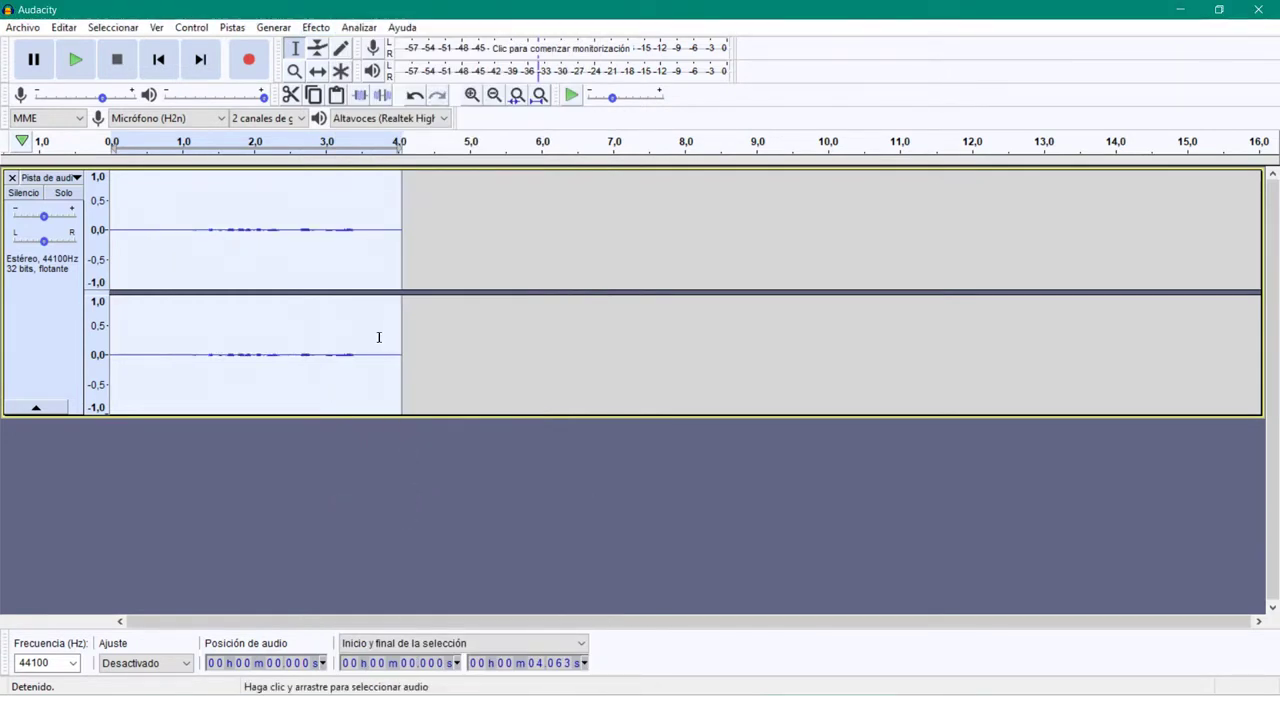
{"action": "left_click", "coordinate": [78, 66]}
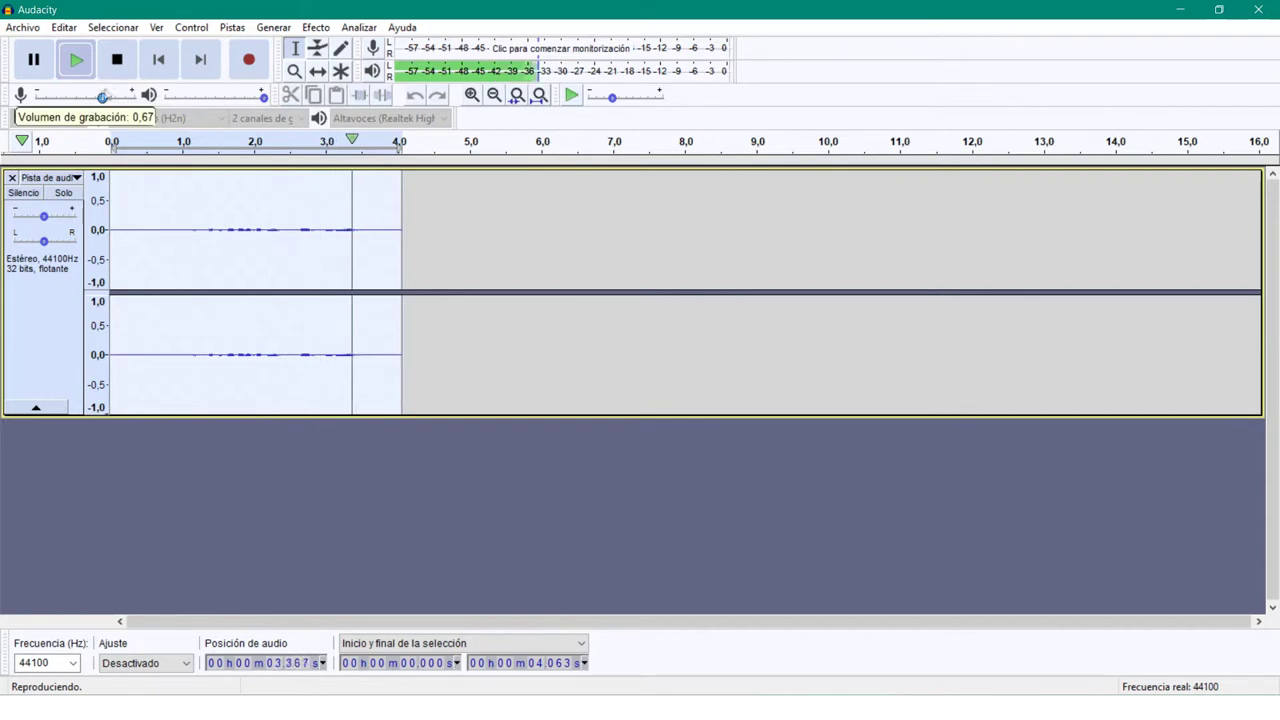
{"action": "left_click", "coordinate": [118, 63]}
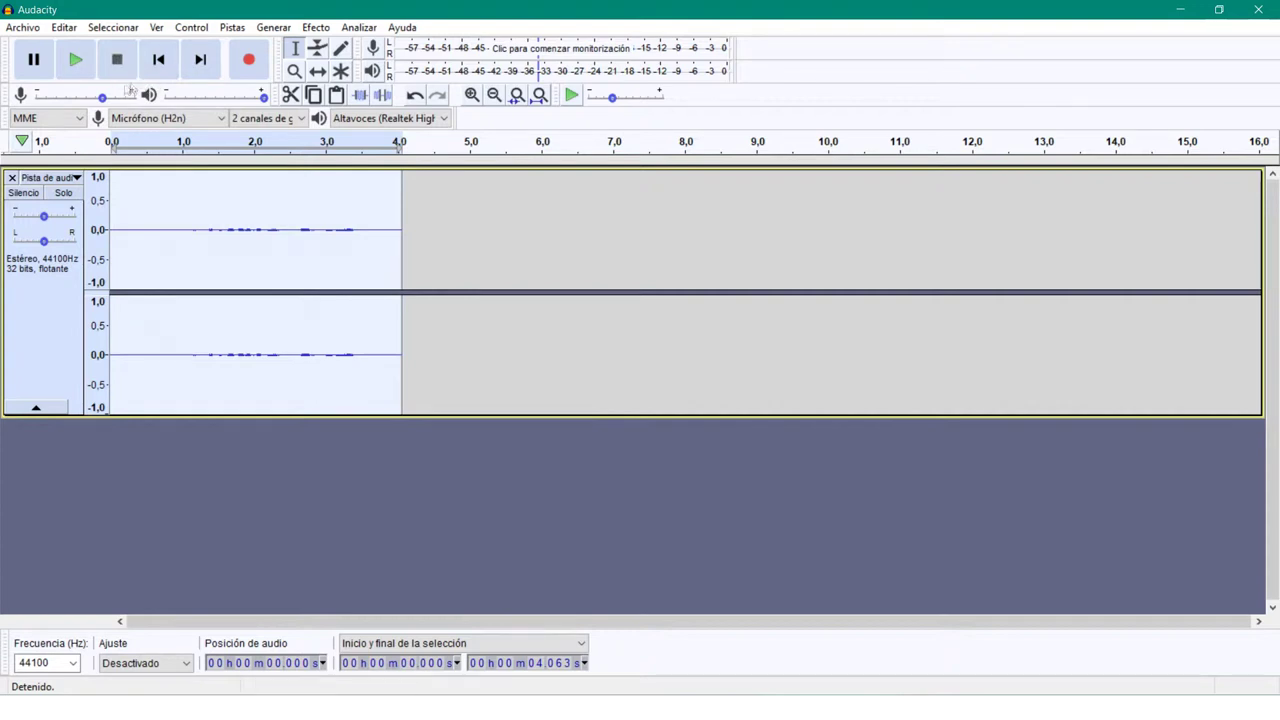
{"action": "left_click", "coordinate": [413, 96]}
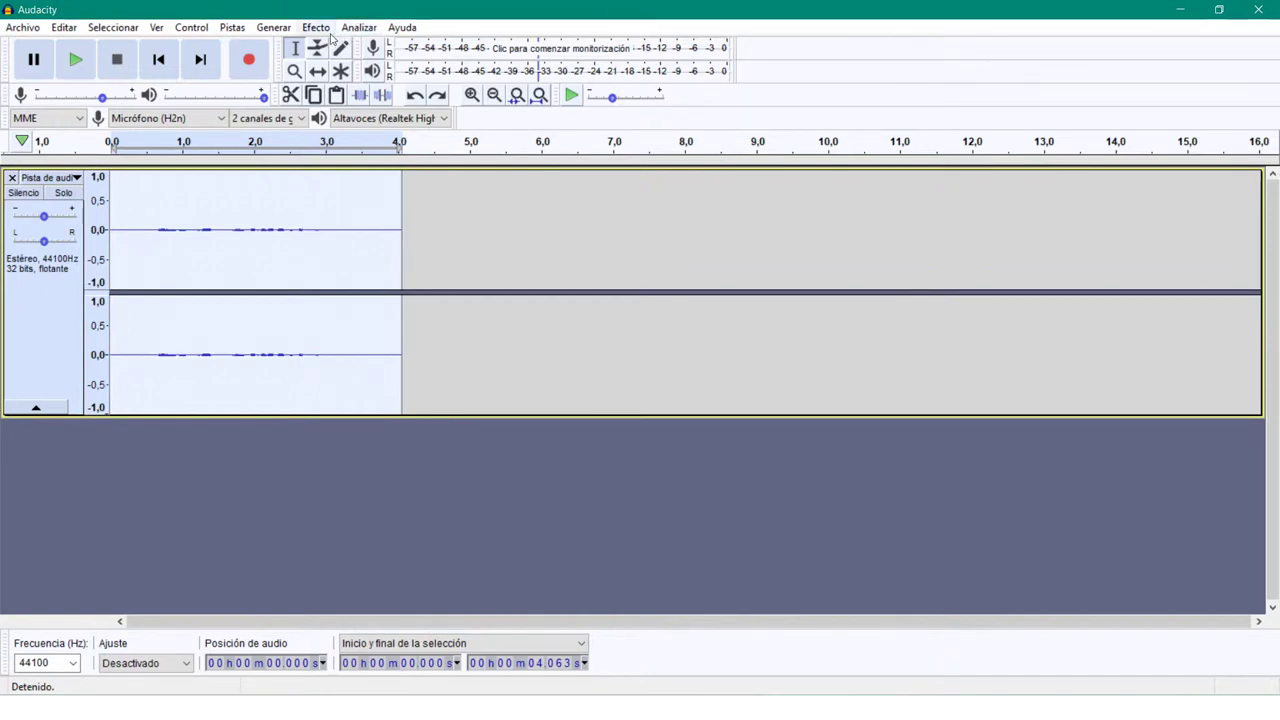
Step: Preview the Cambiar velocidad effect on the selected audio with a speed multiplier of 0,610
{"action": "left_click", "coordinate": [318, 28]}
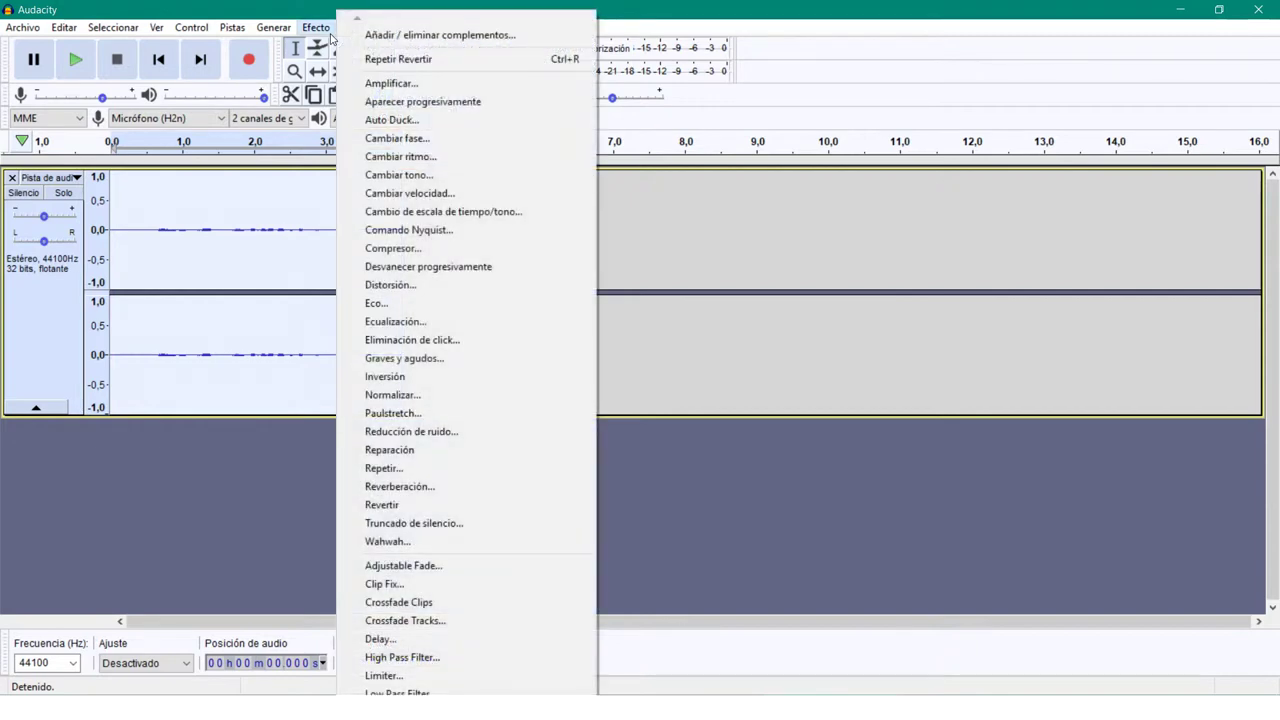
{"action": "left_click", "coordinate": [446, 195]}
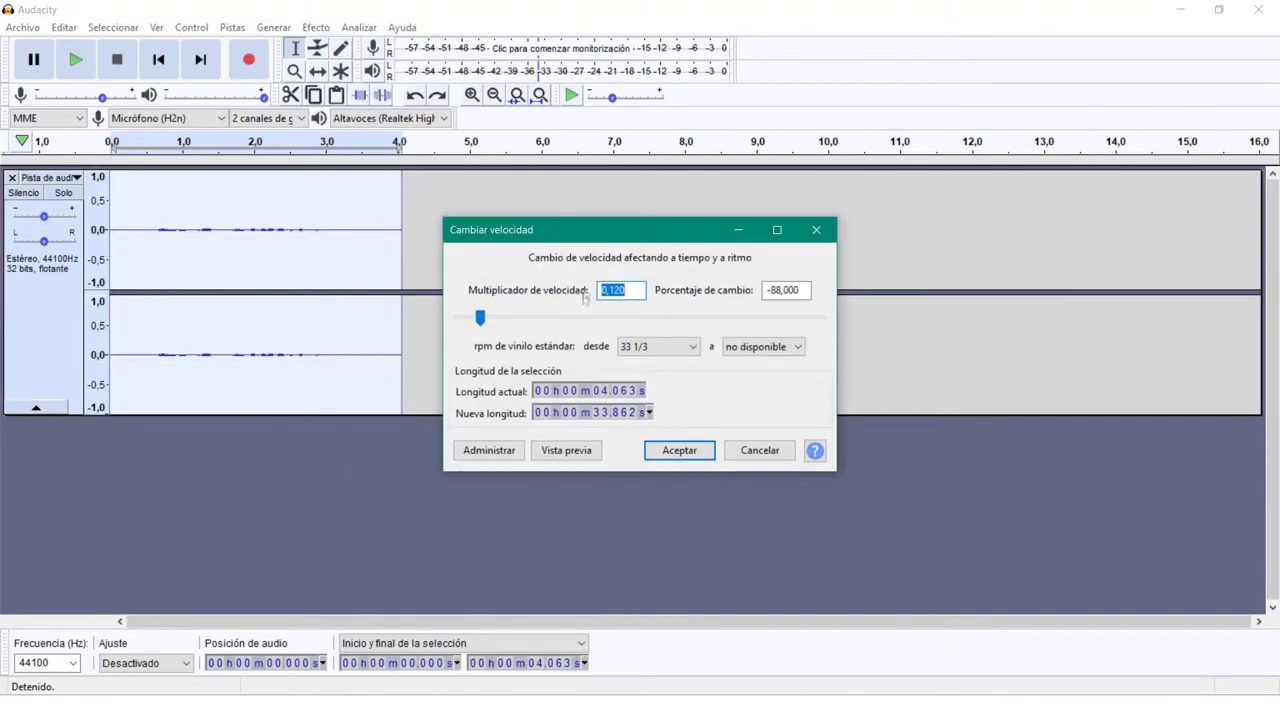
{"action": "left_click_drag", "start_coordinate": [597, 231], "coordinate": [563, 253]}
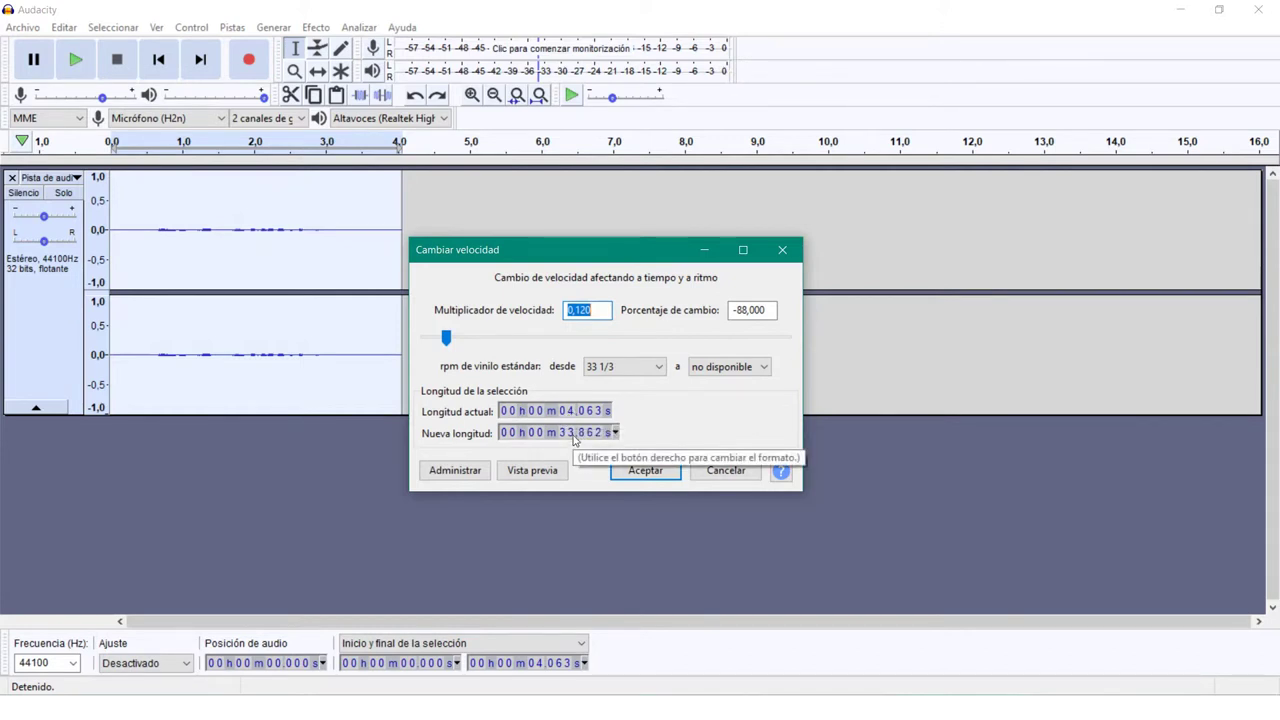
{"action": "left_click_drag", "start_coordinate": [447, 340], "coordinate": [537, 342]}
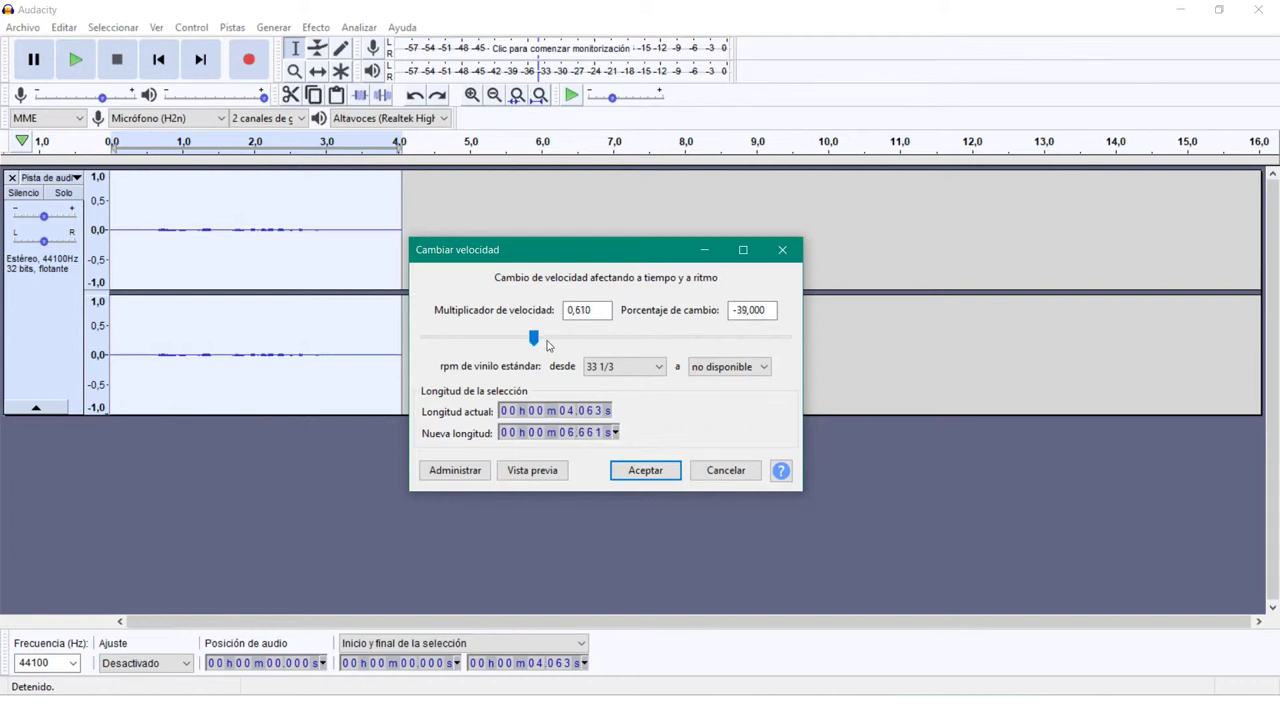
{"action": "left_click", "coordinate": [559, 470]}
{"action": "left_click", "coordinate": [559, 470]}
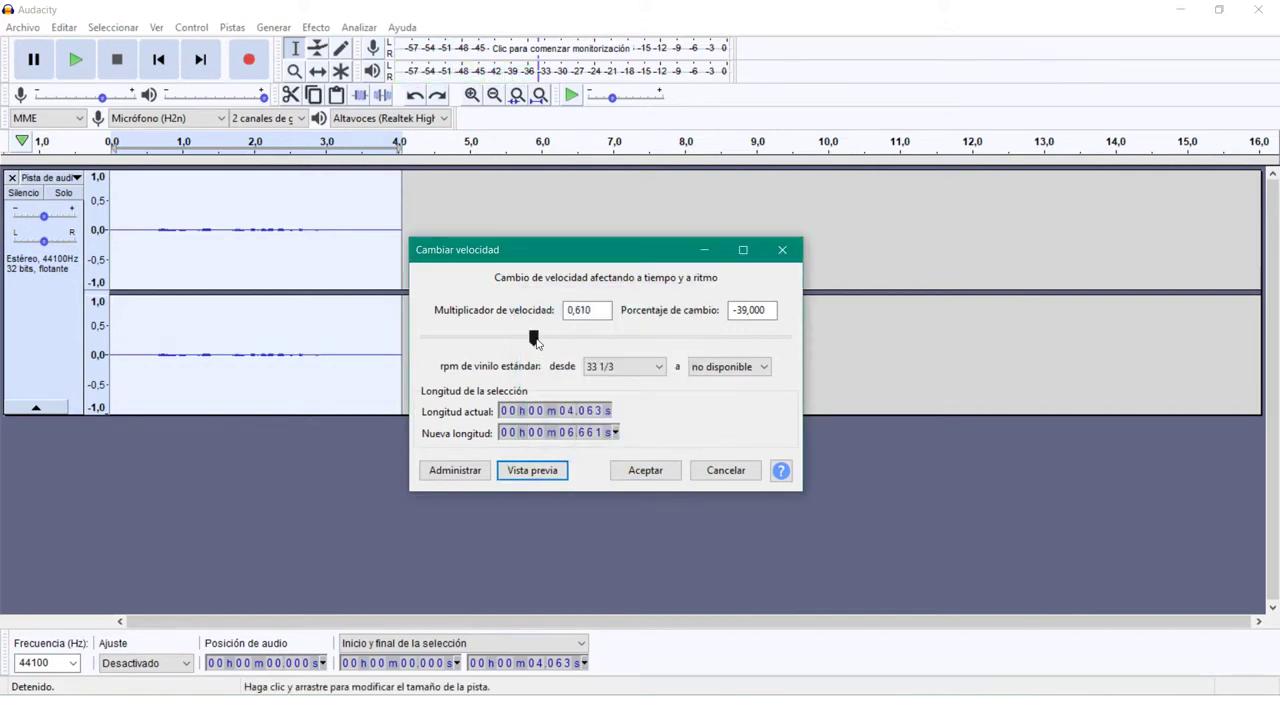
Step: Preview the speed change with a multiplier of 2,097, and cancel the effect without applying it
{"action": "left_click_drag", "start_coordinate": [535, 340], "coordinate": [672, 340]}
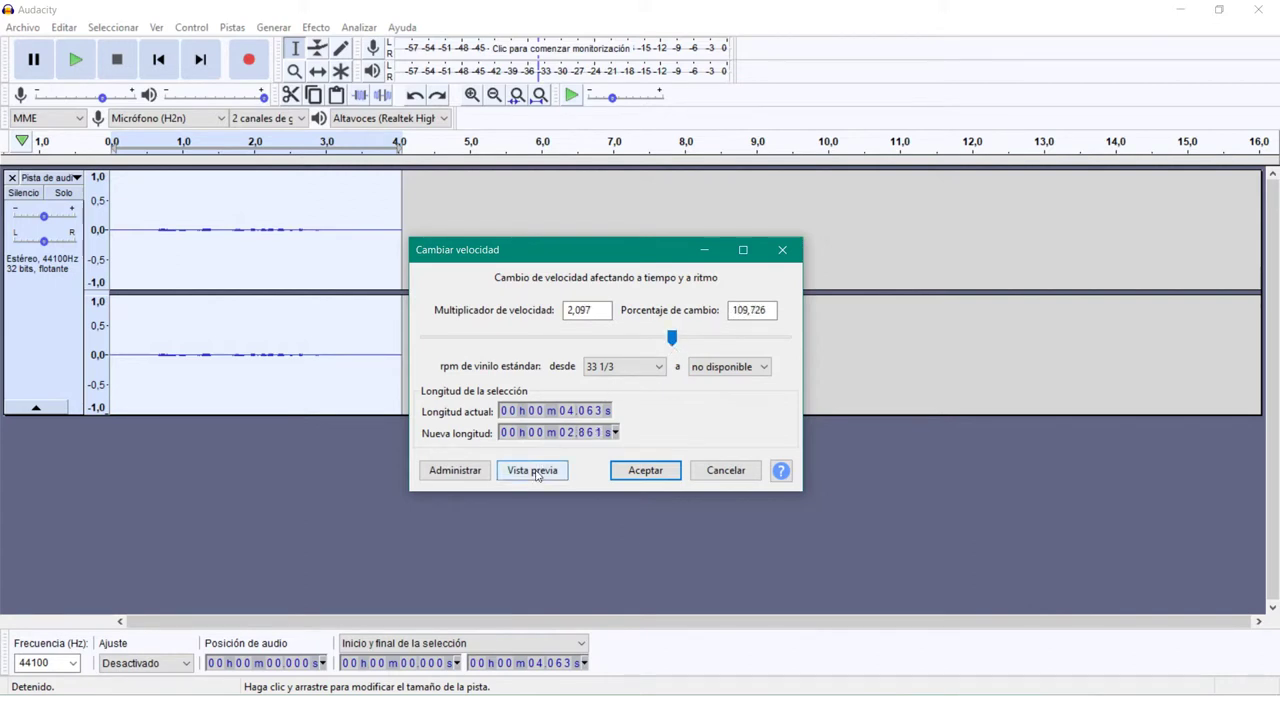
{"action": "left_click", "coordinate": [533, 470]}
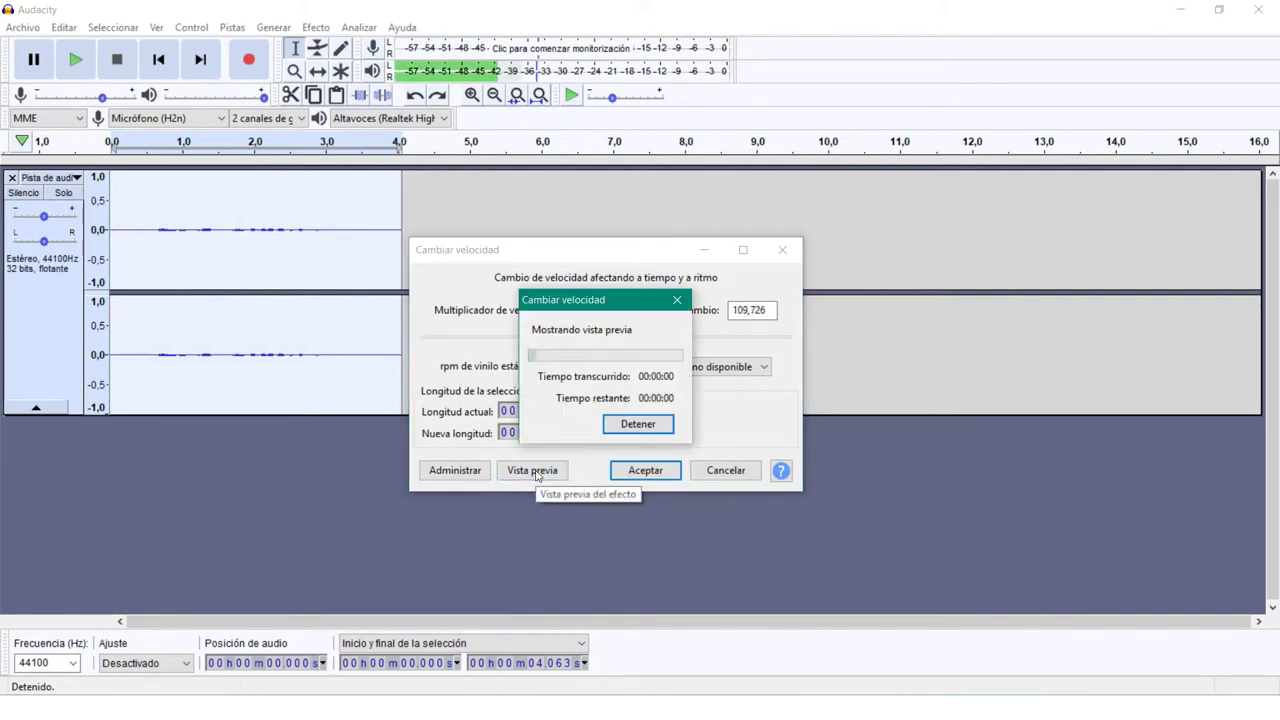
{"action": "left_click", "coordinate": [620, 424]}
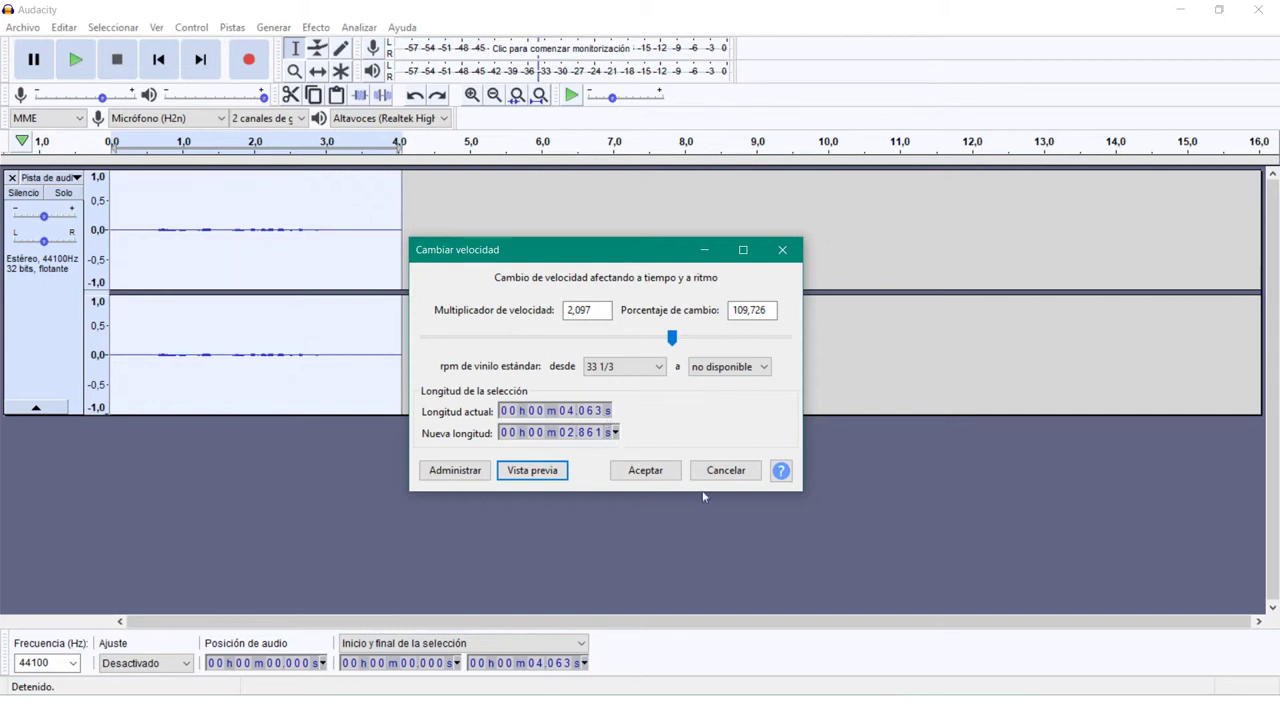
{"action": "left_click", "coordinate": [725, 470]}
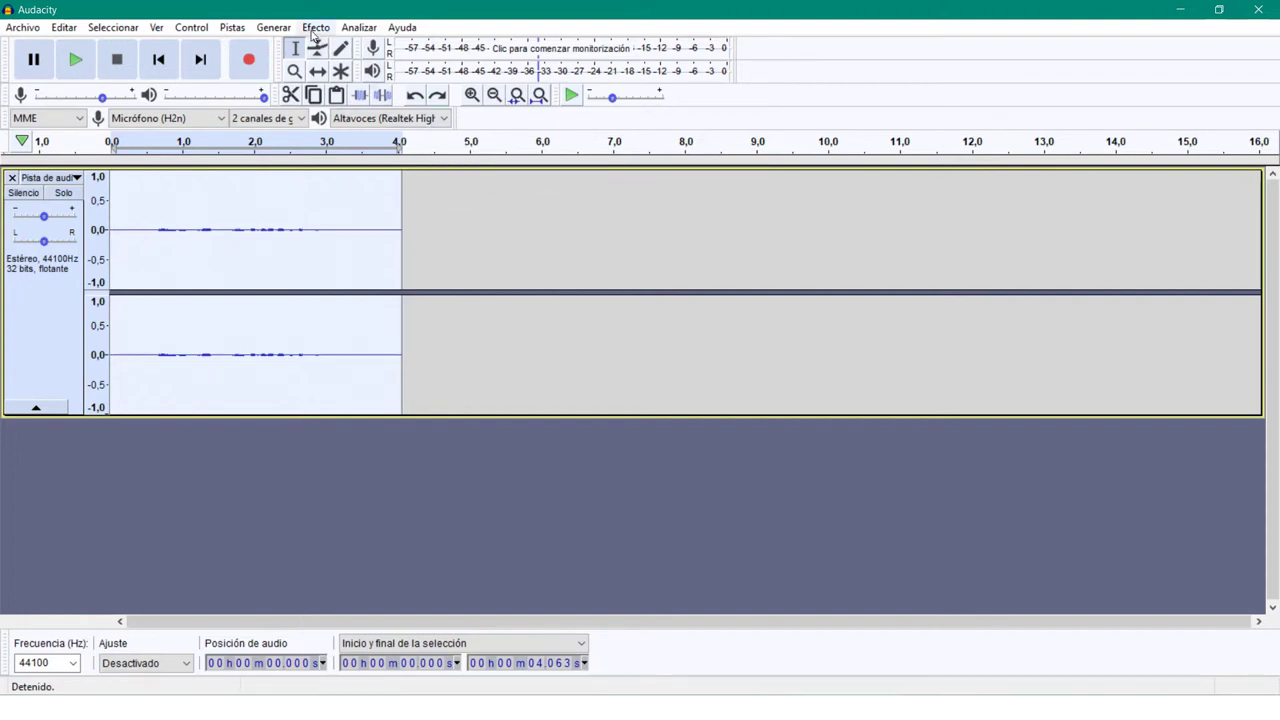
Step: Open the Cambiar tono effect for the selected audio and preview its existing pitch settings
{"action": "left_click", "coordinate": [314, 30]}
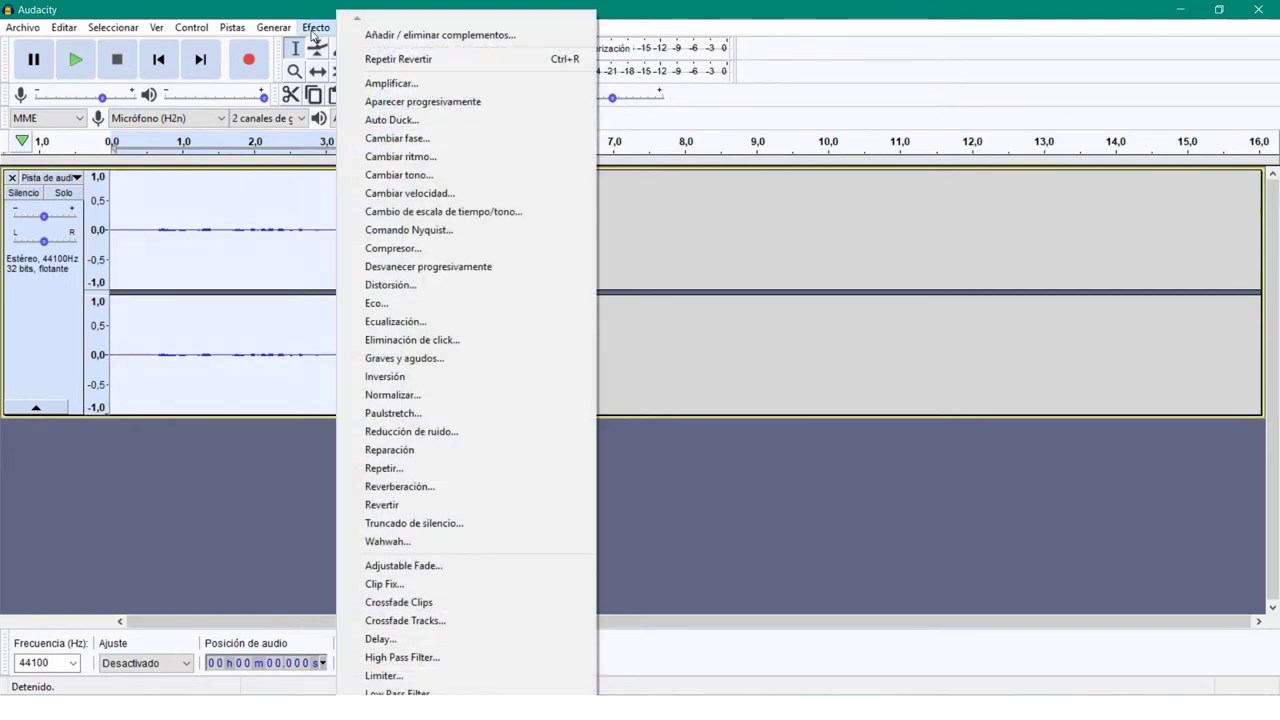
{"action": "left_click", "coordinate": [413, 177]}
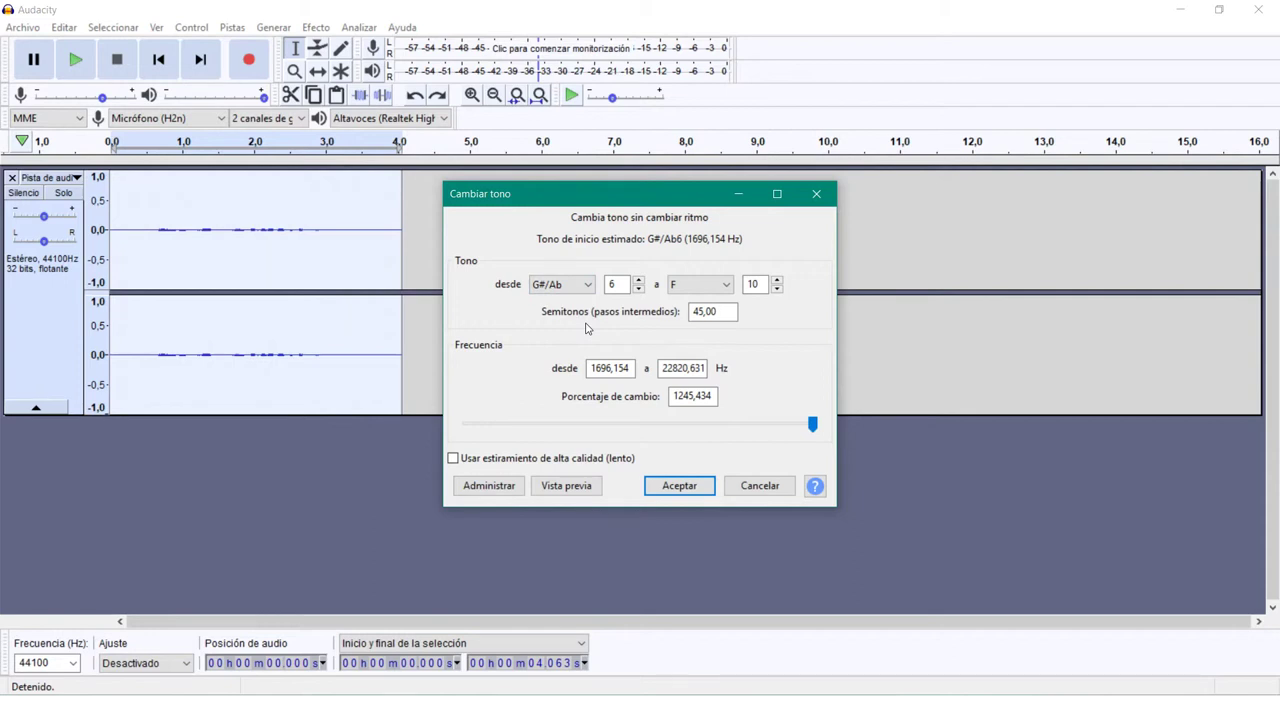
{"action": "key", "text": "Tab"}
{"action": "left_click", "coordinate": [562, 286]}
{"action": "left_click", "coordinate": [562, 286]}
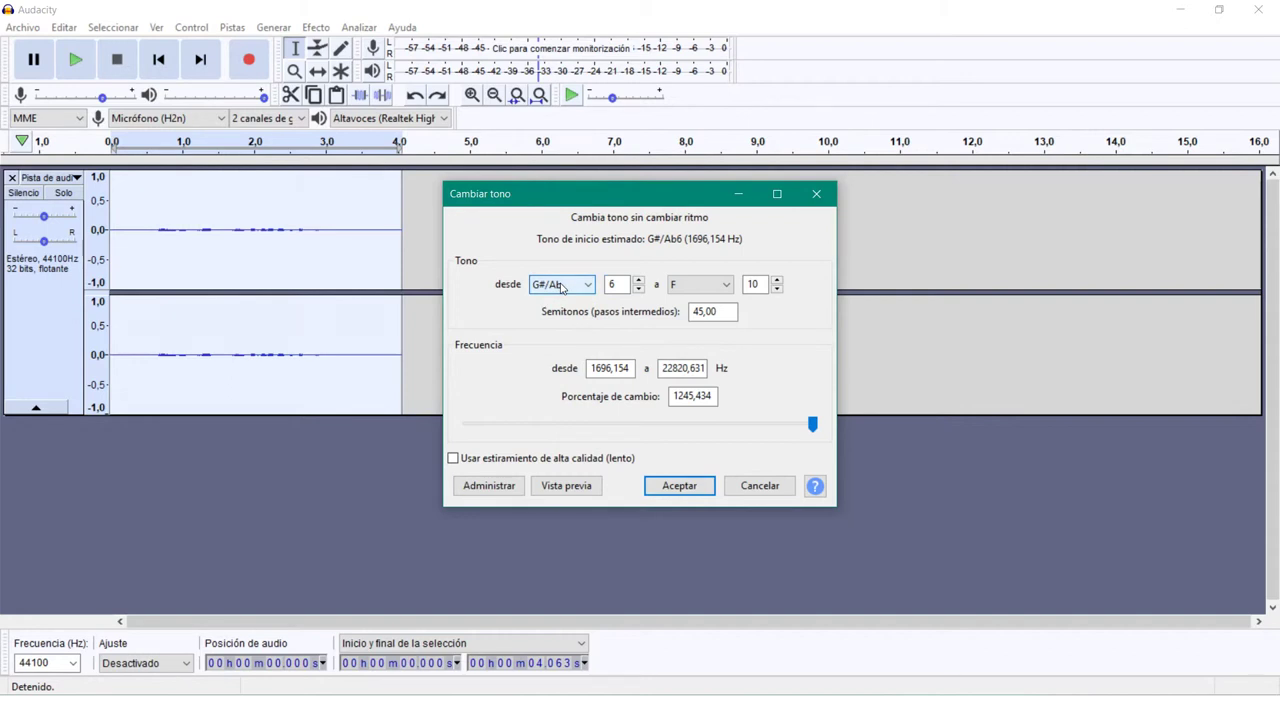
{"action": "left_click", "coordinate": [614, 285]}
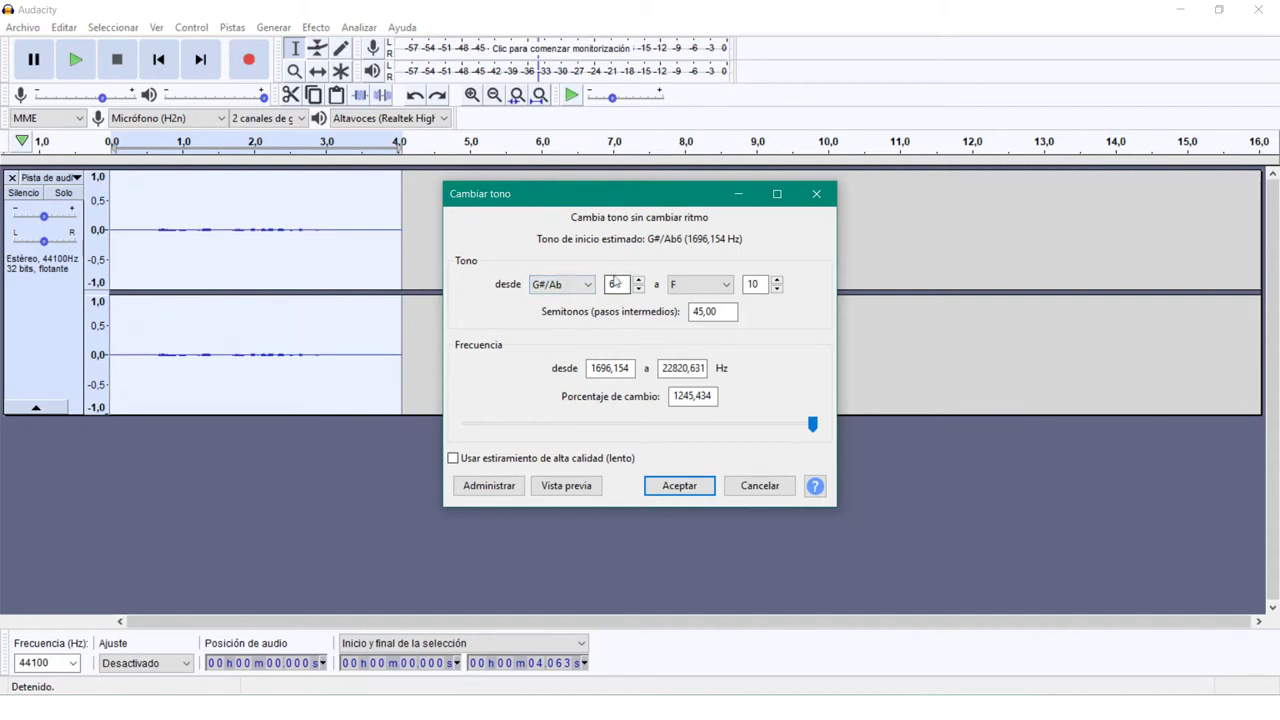
{"action": "left_click", "coordinate": [691, 290]}
{"action": "left_click", "coordinate": [691, 290]}
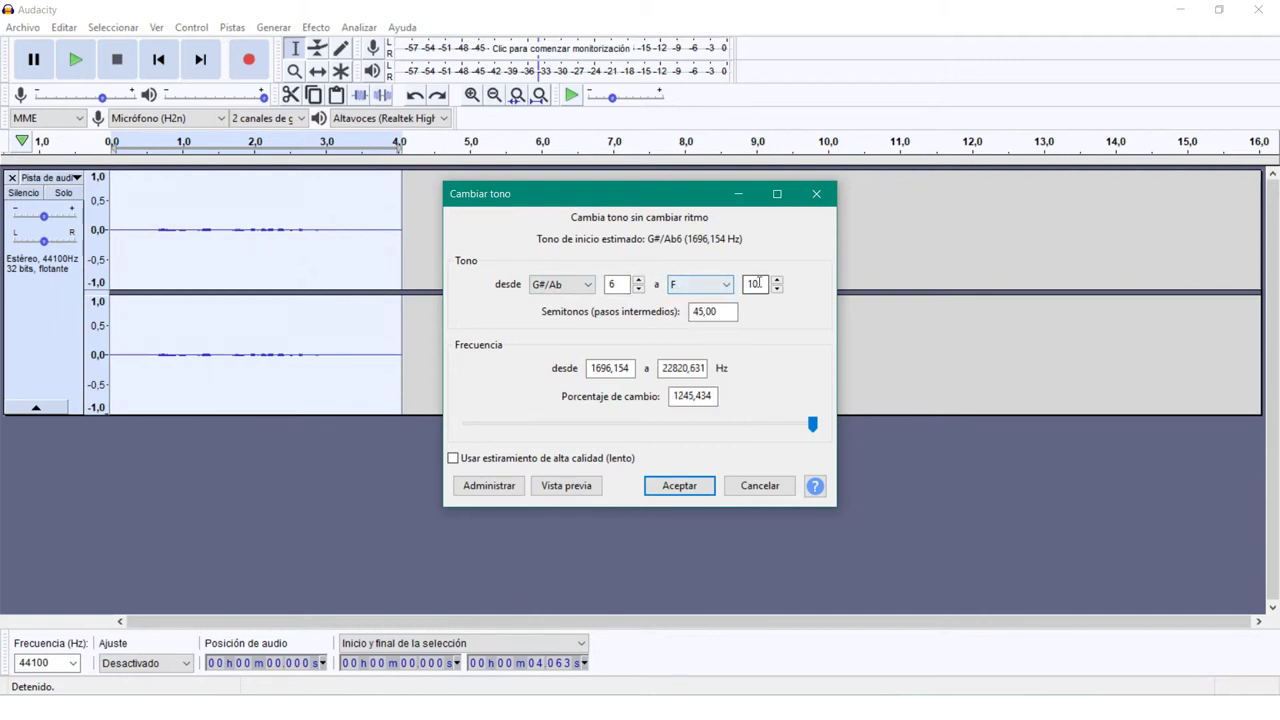
{"action": "left_click", "coordinate": [776, 282]}
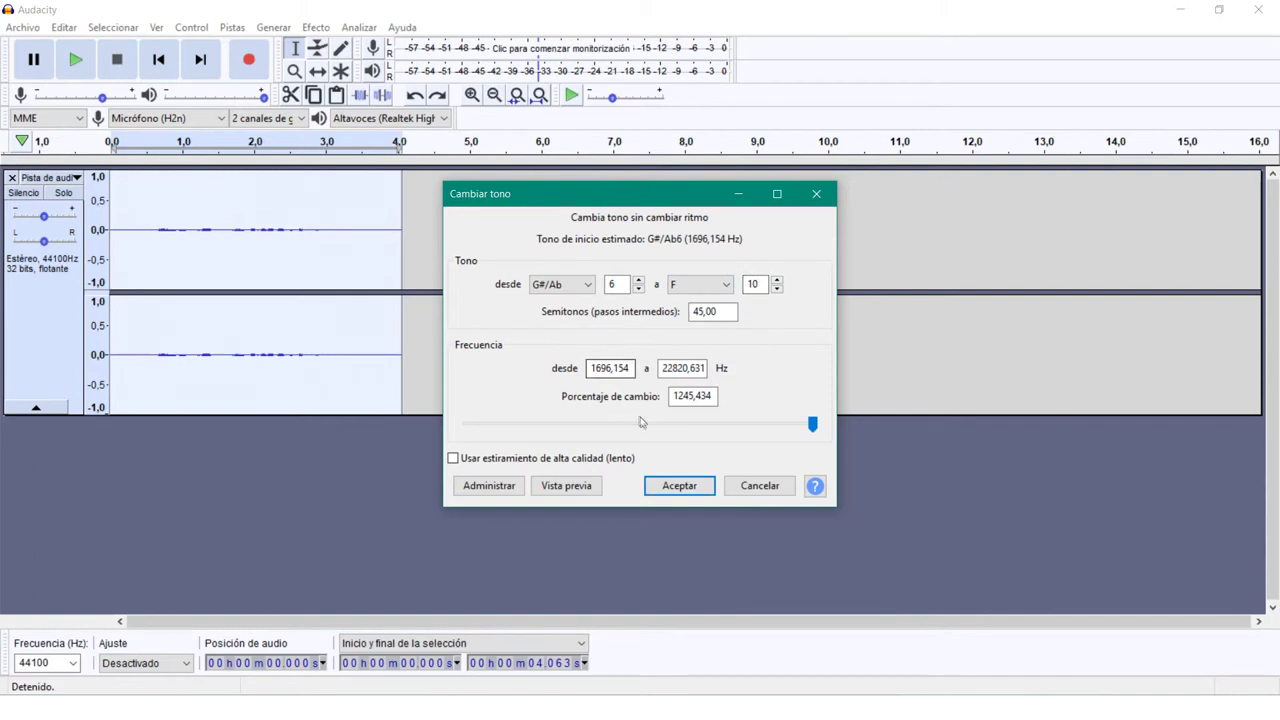
{"action": "left_click", "coordinate": [576, 490]}
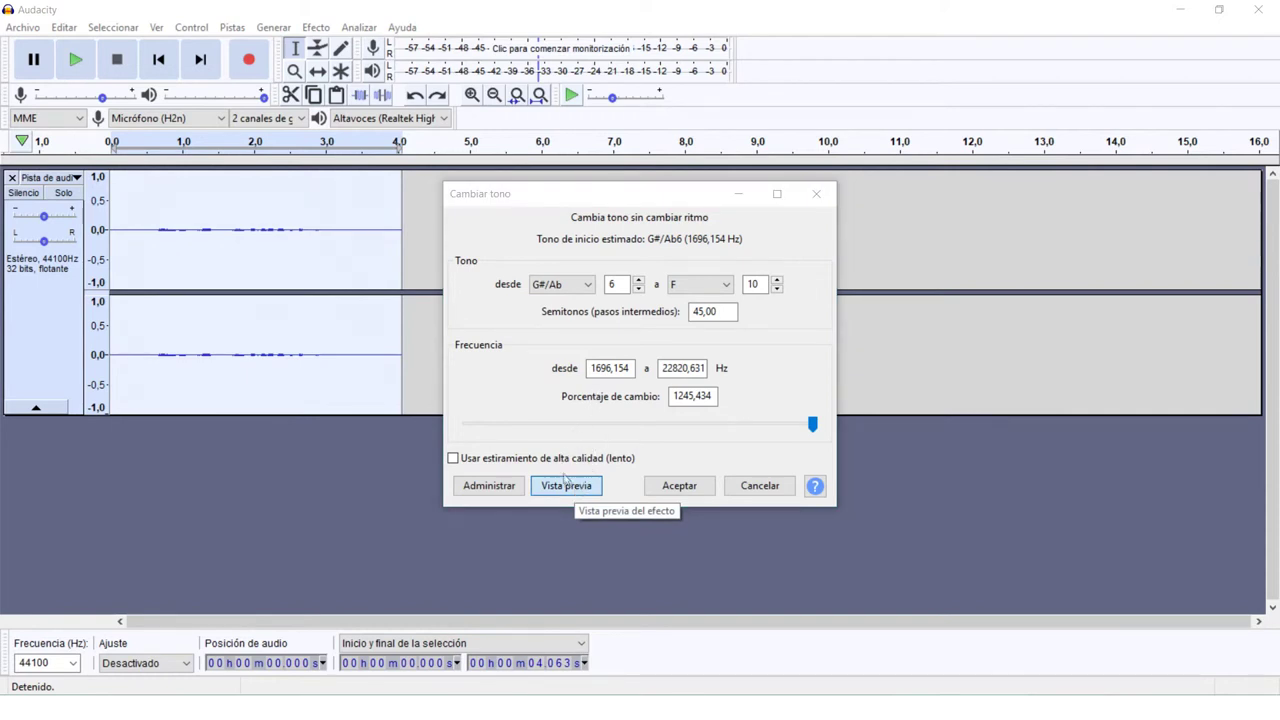
{"action": "left_click", "coordinate": [566, 480]}
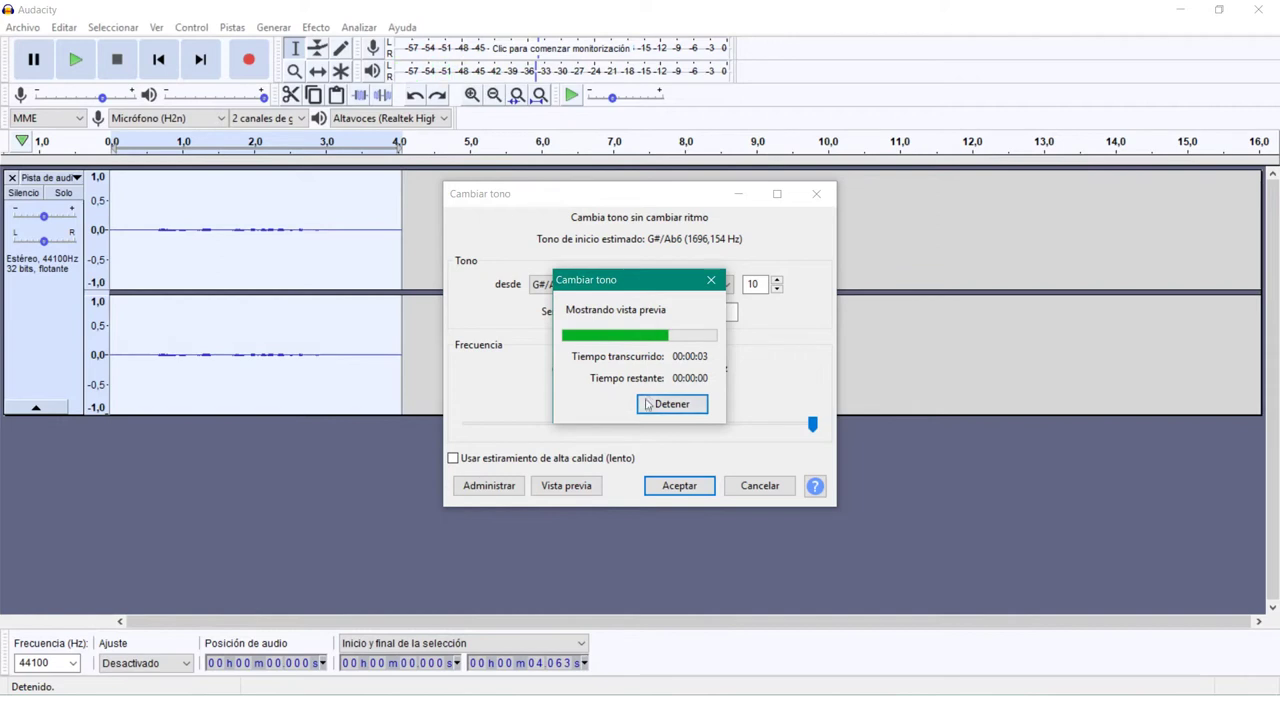
Step: Set the target octave of the pitch change to 7 and preview the effect
{"action": "left_click", "coordinate": [757, 284]}
{"action": "double_click", "coordinate": [760, 284]}
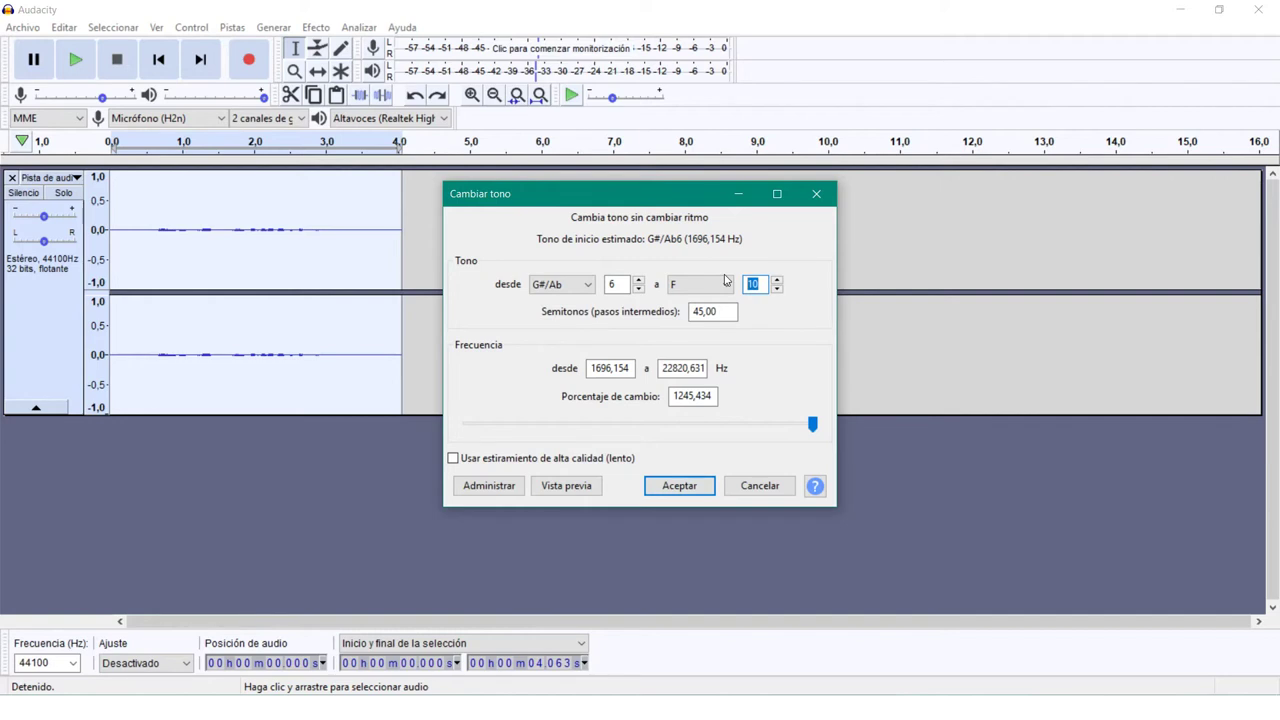
{"action": "type", "text": "7"}
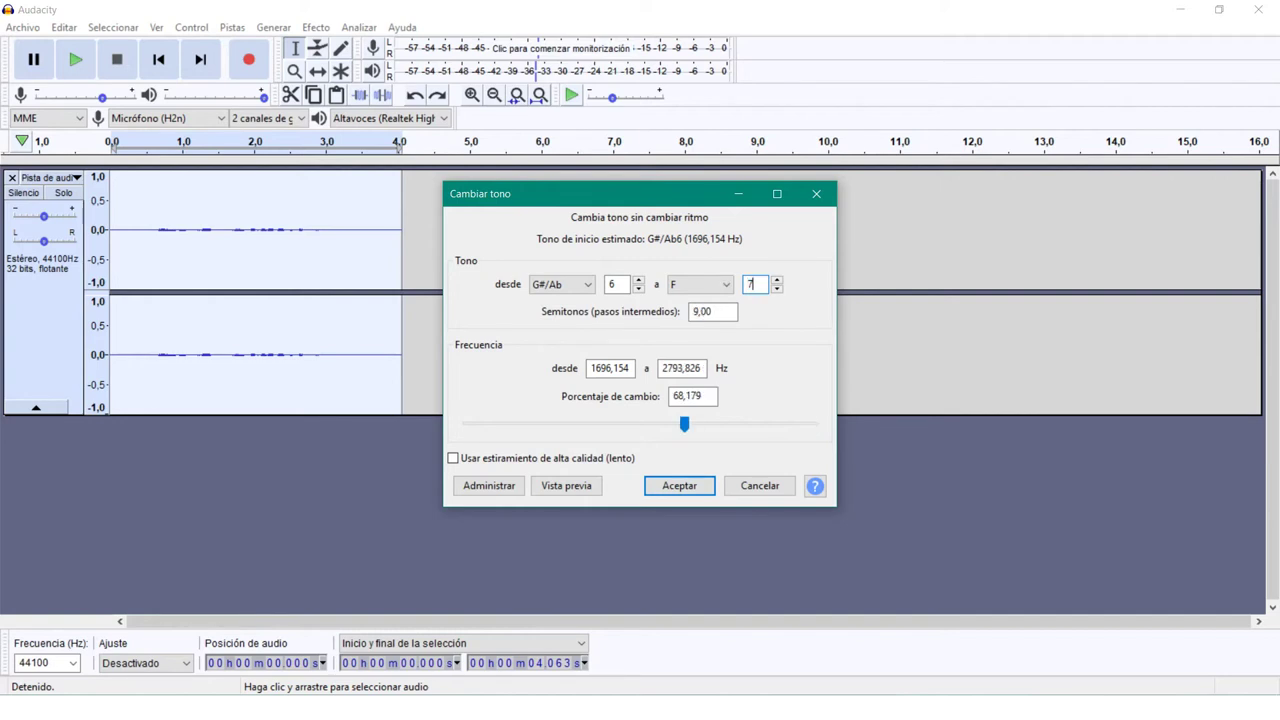
{"action": "left_click", "coordinate": [573, 487]}
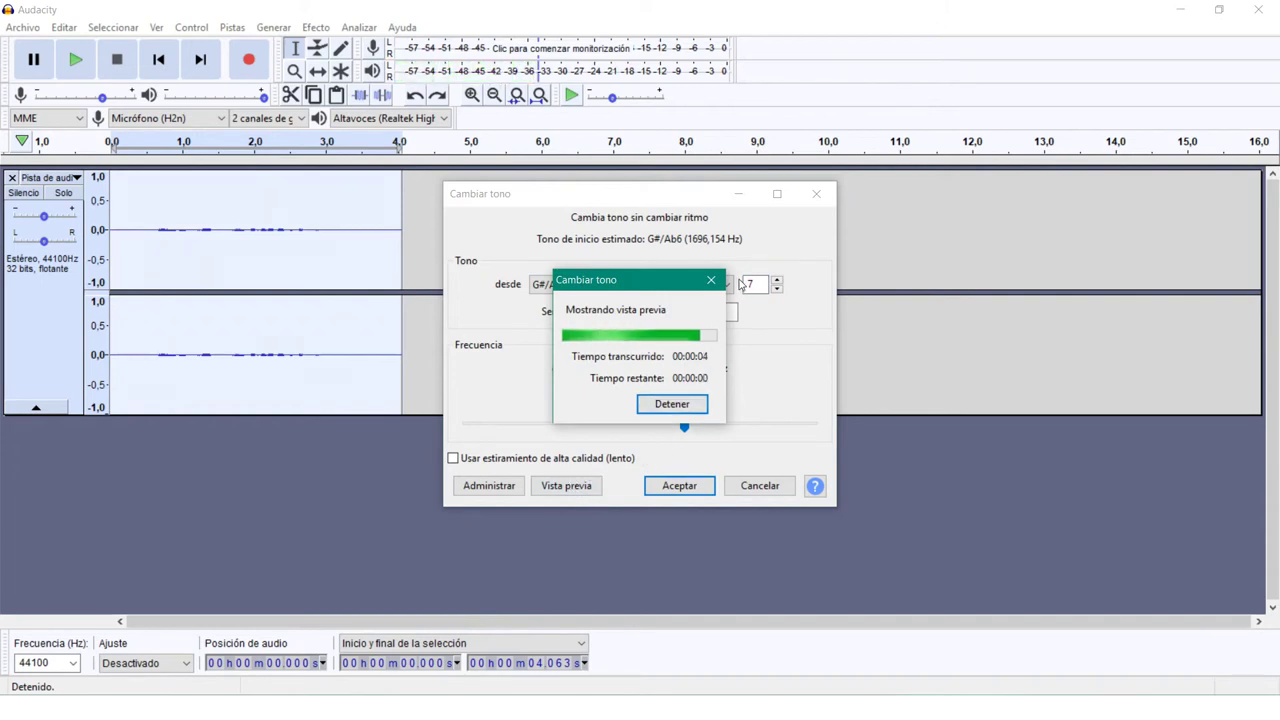
Step: Set the target pitch to A in octave 6, preview it, and apply the pitch change
{"action": "left_click", "coordinate": [777, 289]}
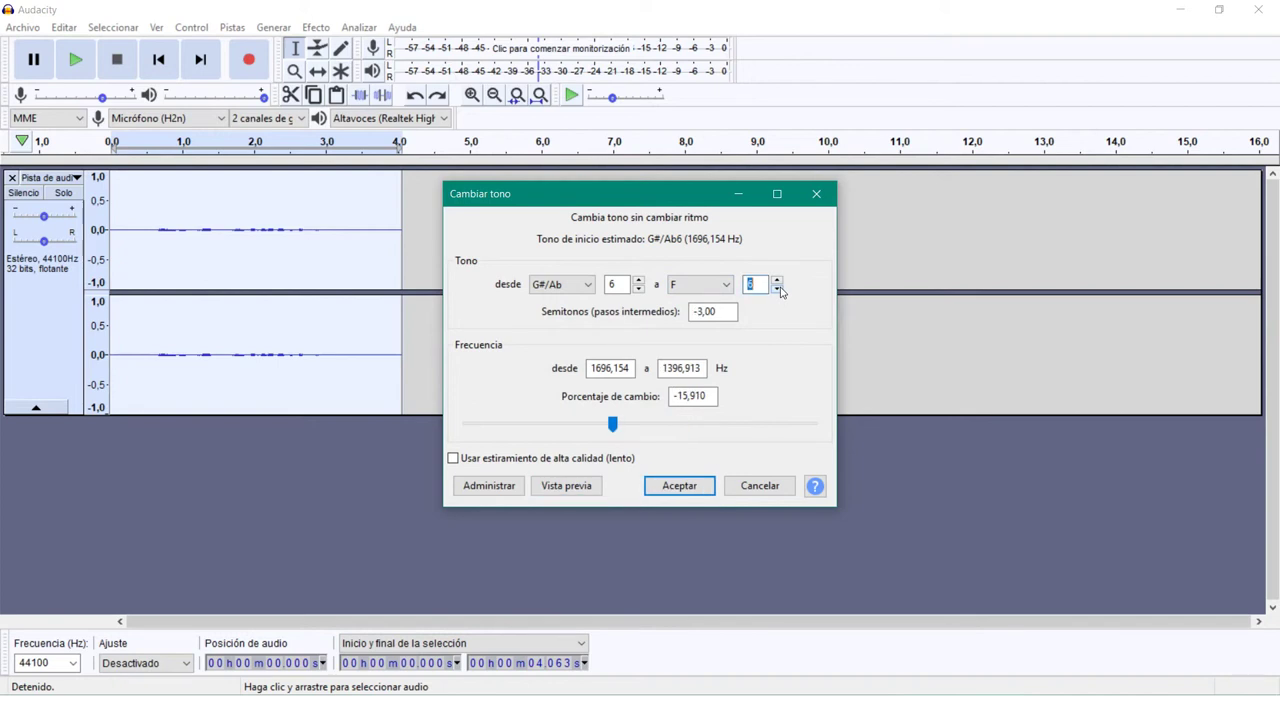
{"action": "left_click", "coordinate": [724, 288]}
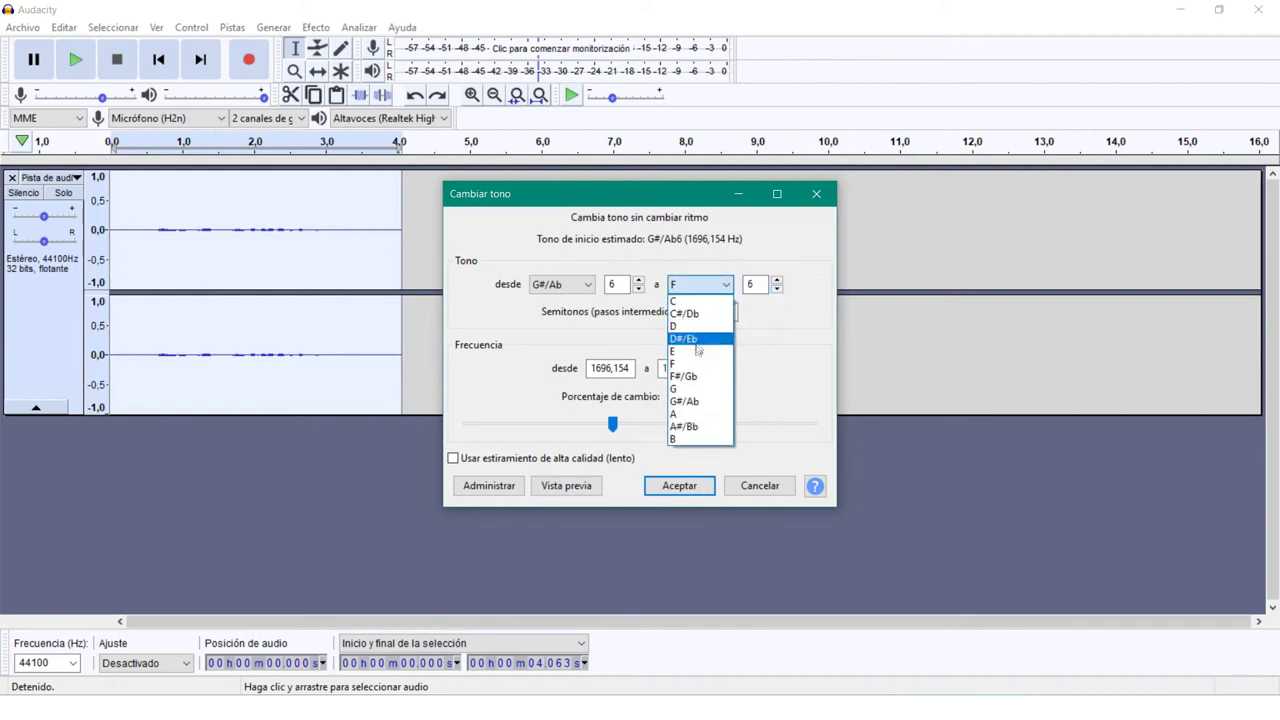
{"action": "left_click", "coordinate": [698, 414]}
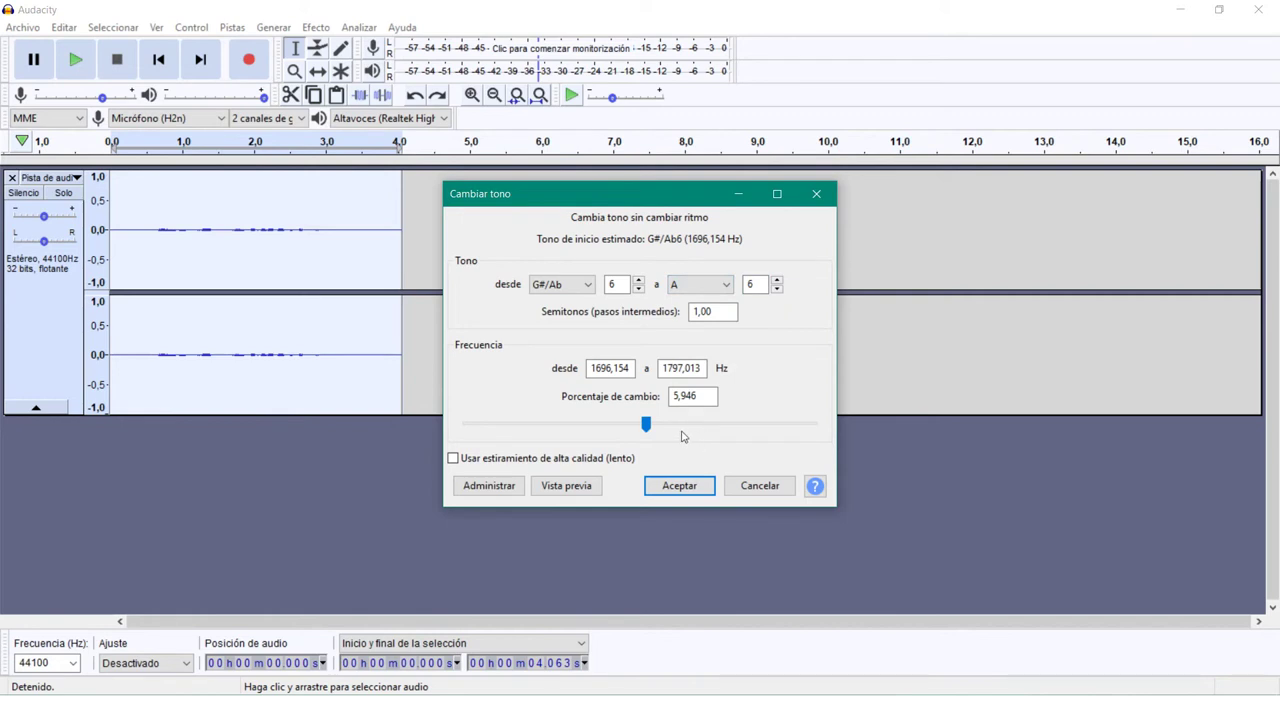
{"action": "left_click", "coordinate": [564, 487]}
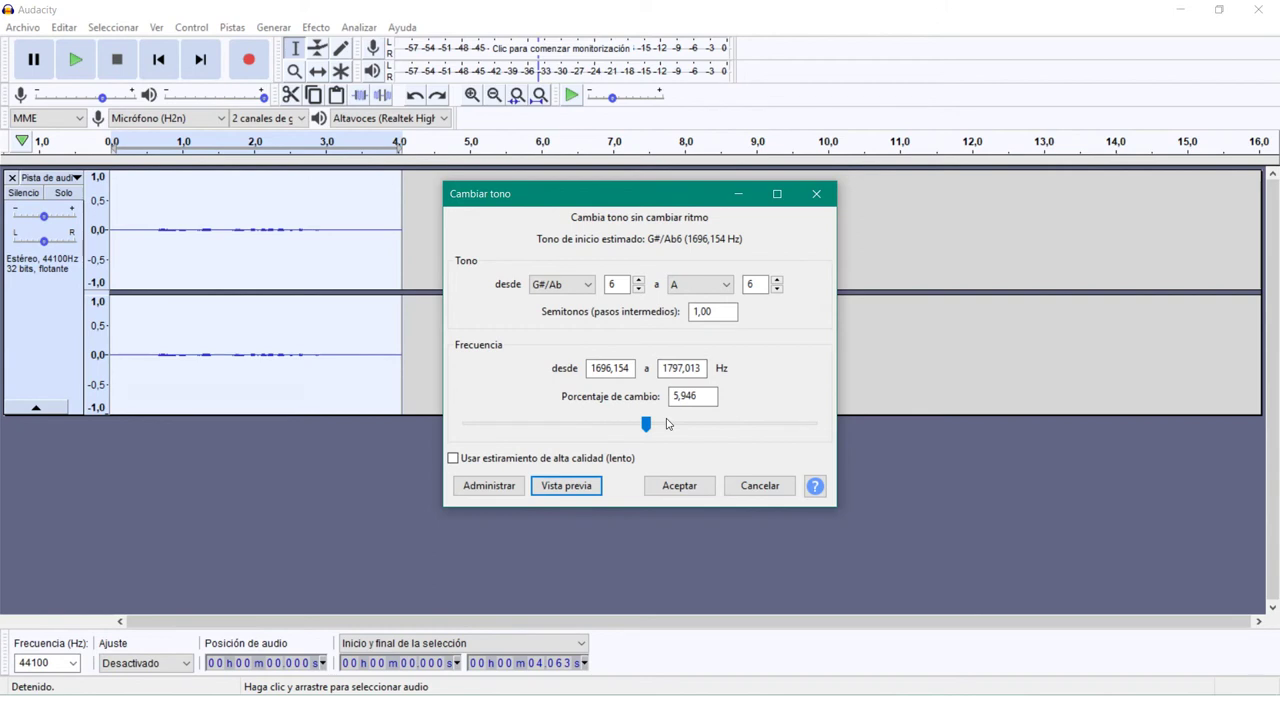
{"action": "left_click", "coordinate": [679, 486]}
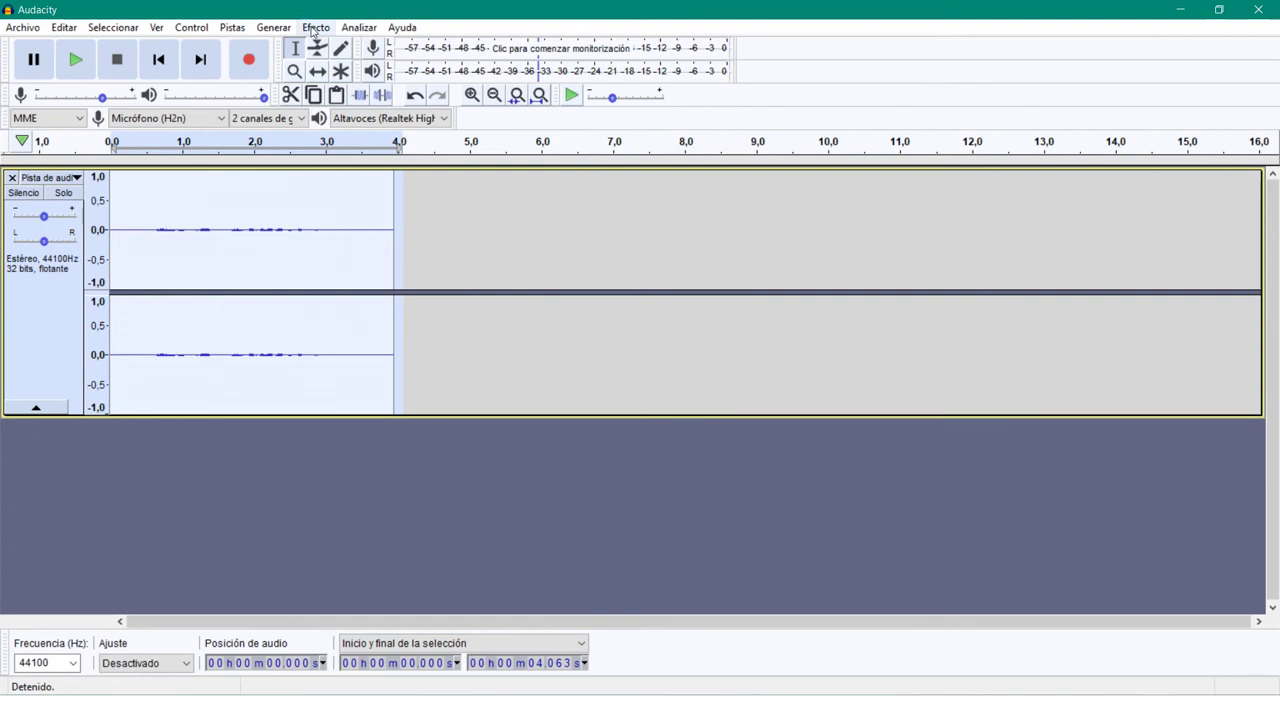
Step: Browse the full list of available effects
{"action": "left_click", "coordinate": [313, 29]}
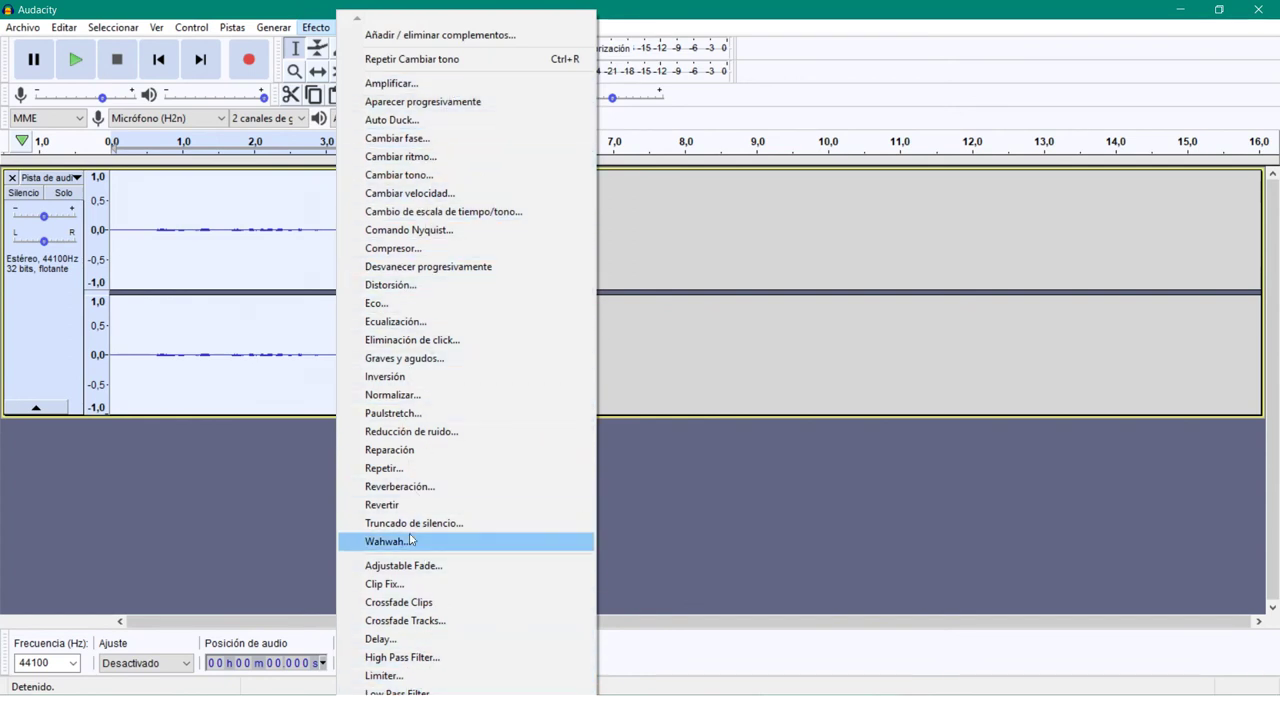
{"action": "scroll", "coordinate": [466, 352], "scroll_direction": "down", "scroll_amount": 5}
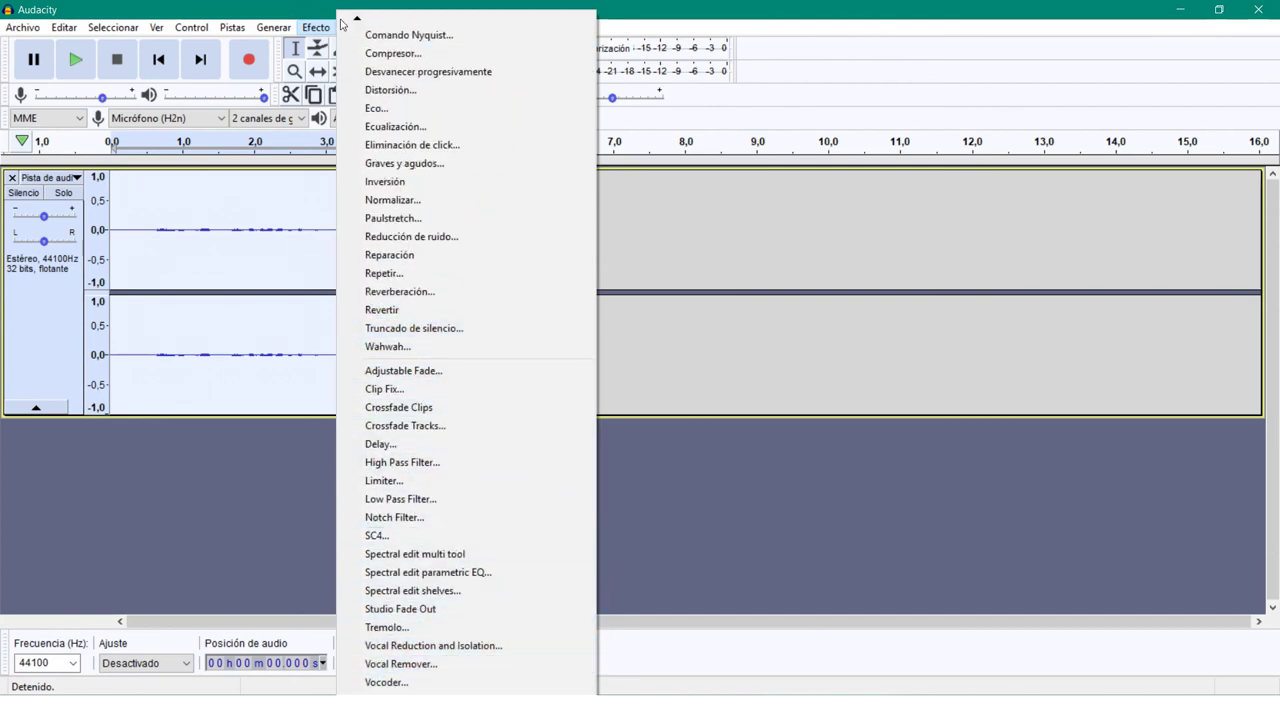
{"action": "mouse_move", "coordinate": [359, 27]}
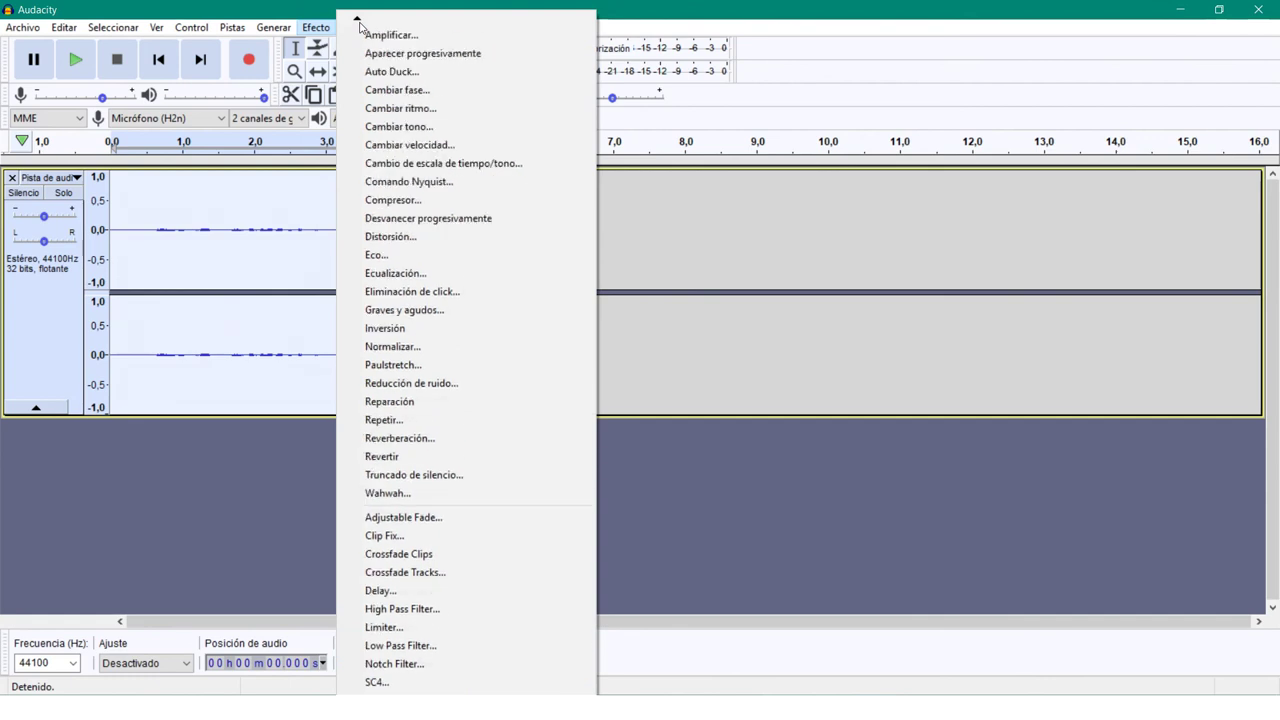